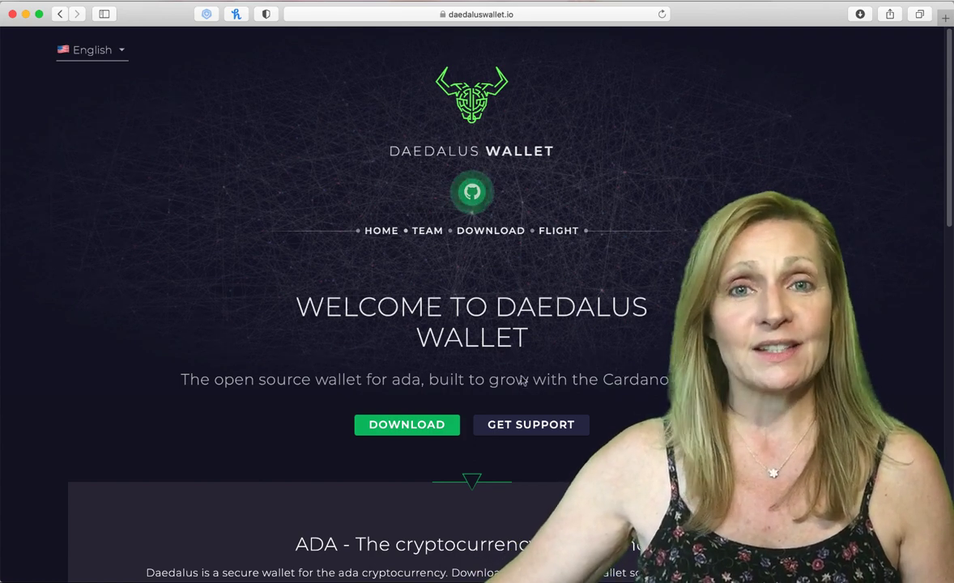
Step: Open the Daedalus download page and review the installers, supported operating systems and recommended hardware requirements
click(403, 427)
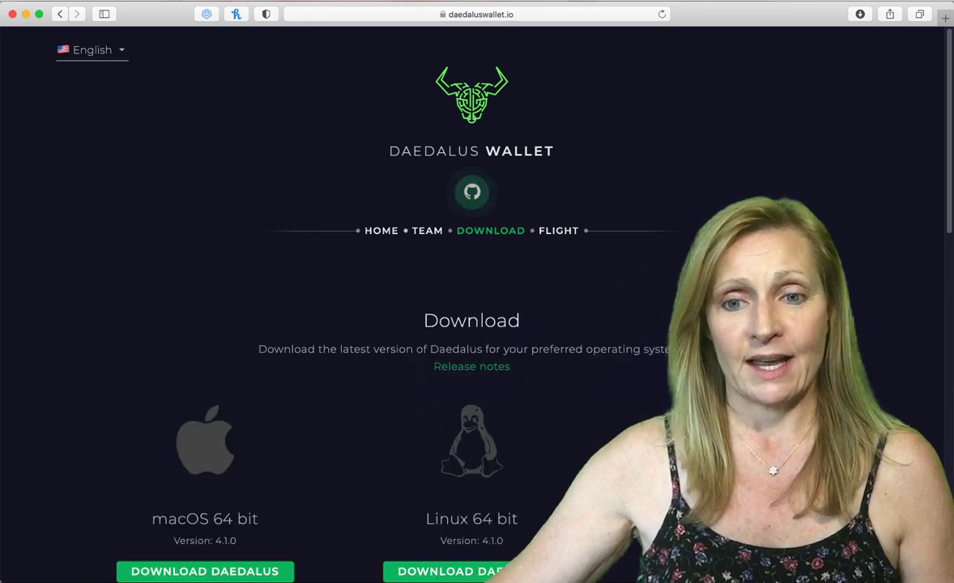
scroll(477, 324, down, 5)
scroll(477, 324, down, 7)
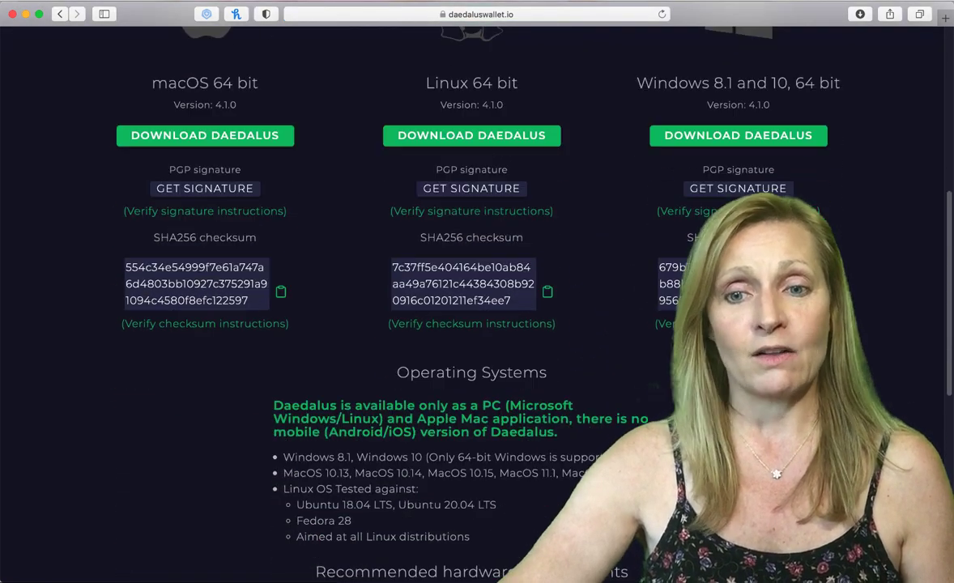
scroll(606, 431, down, 1)
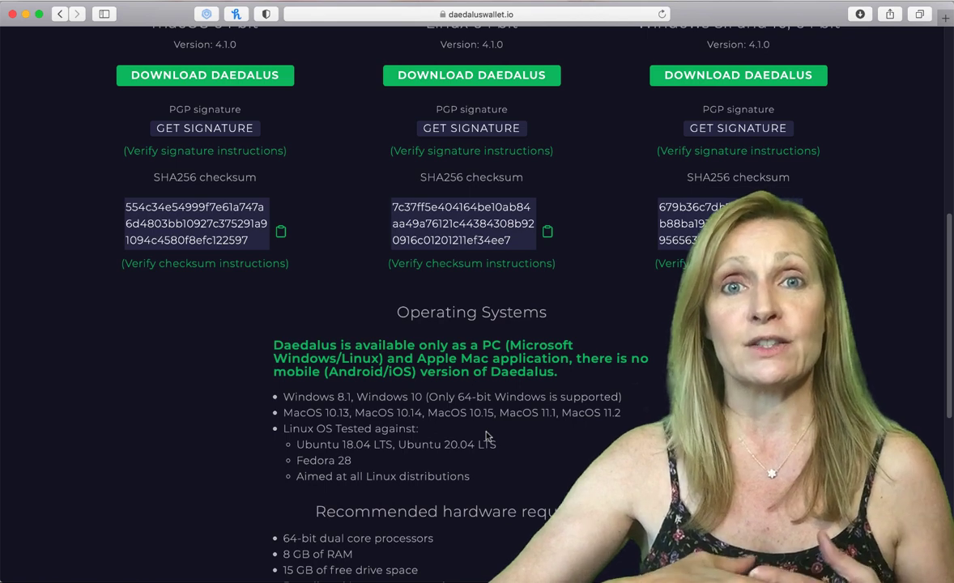
scroll(487, 437, down, 2)
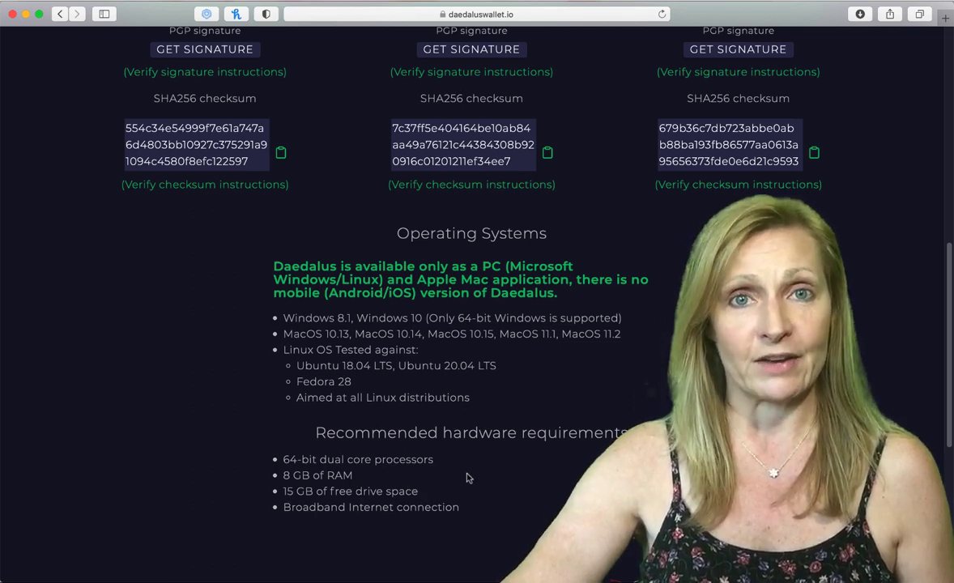
scroll(523, 401, up, 4)
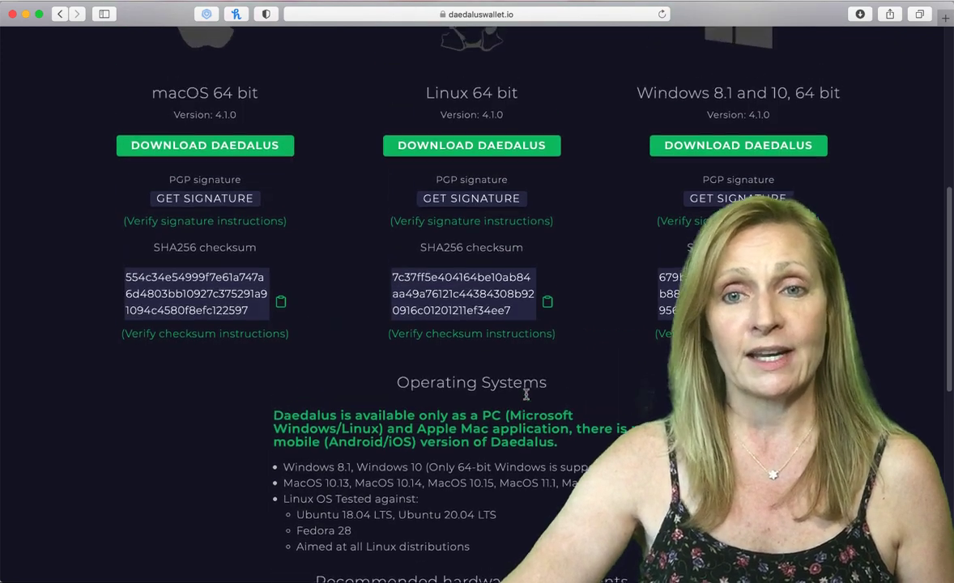
scroll(526, 394, up, 1)
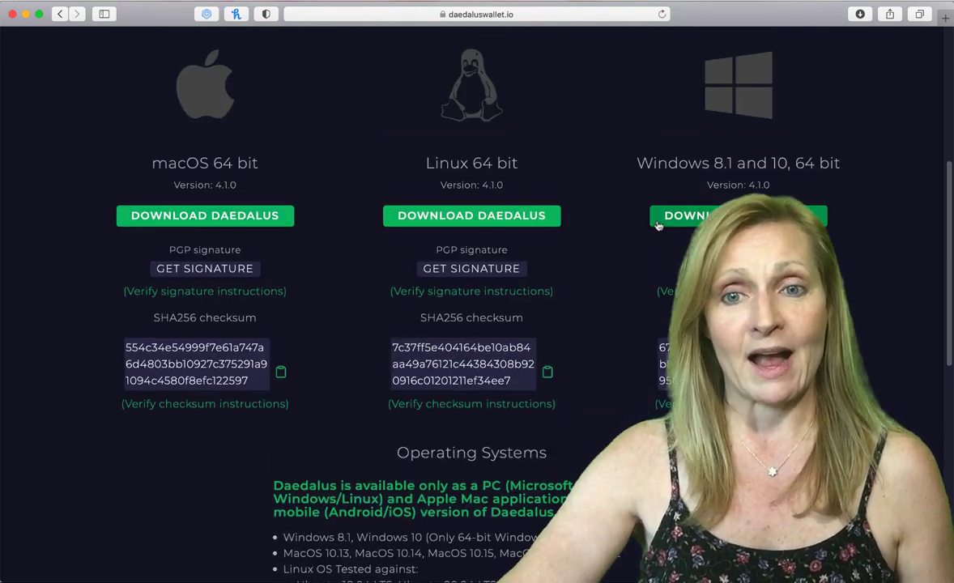
scroll(635, 300, up, 3)
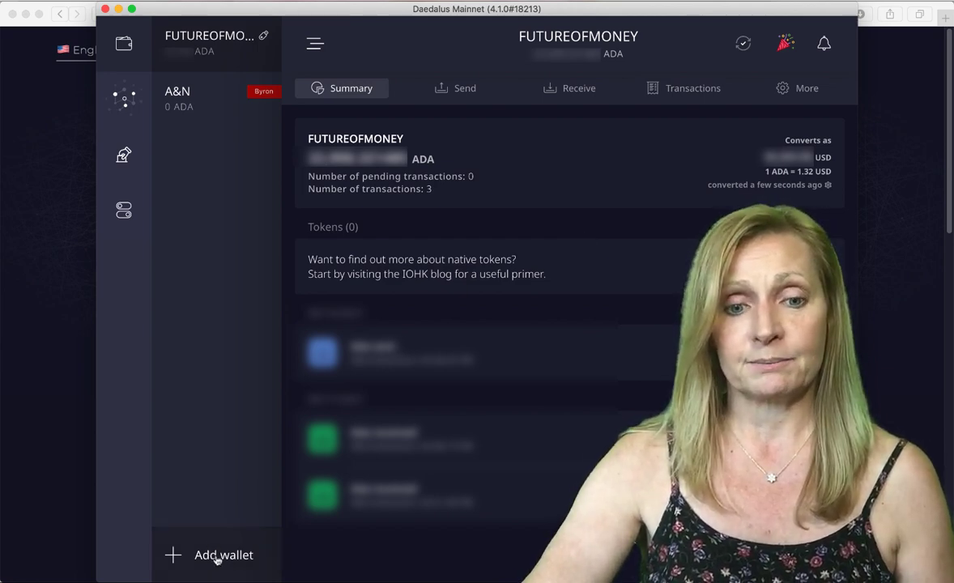
Step: In Daedalus Mainnet, examine the add-wallet options for restoring a Daedalus wallet and pairing a hardware wallet device, closing each one
click(218, 557)
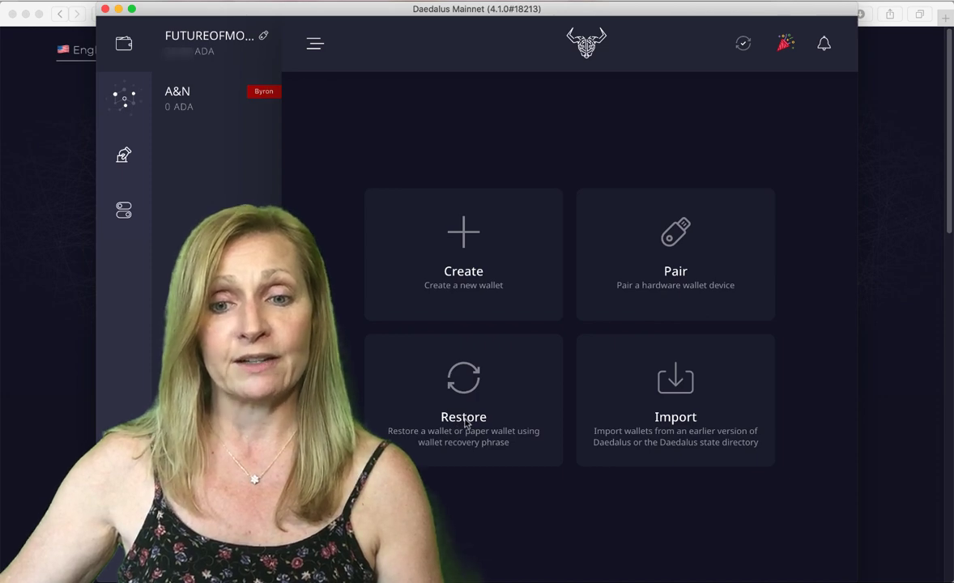
click(460, 439)
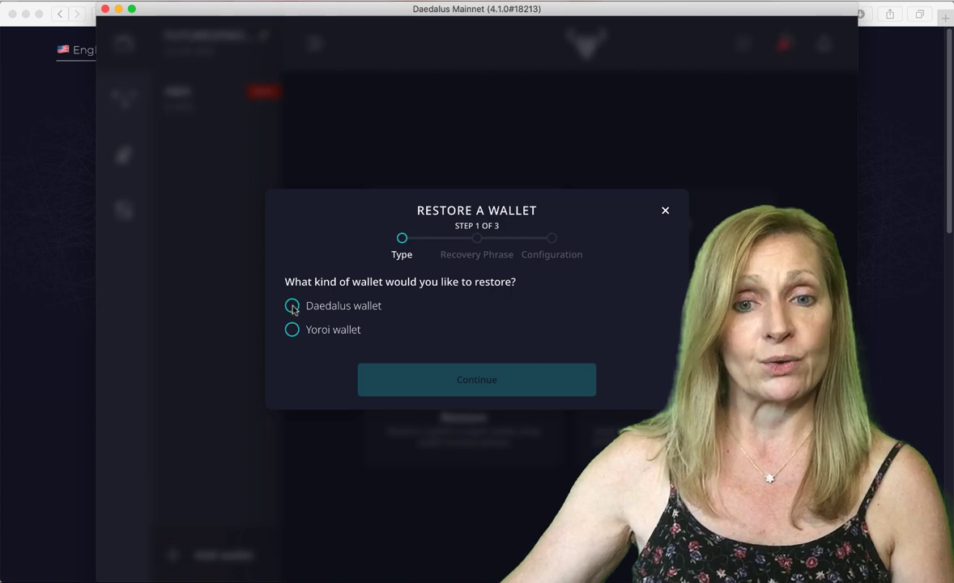
click(291, 307)
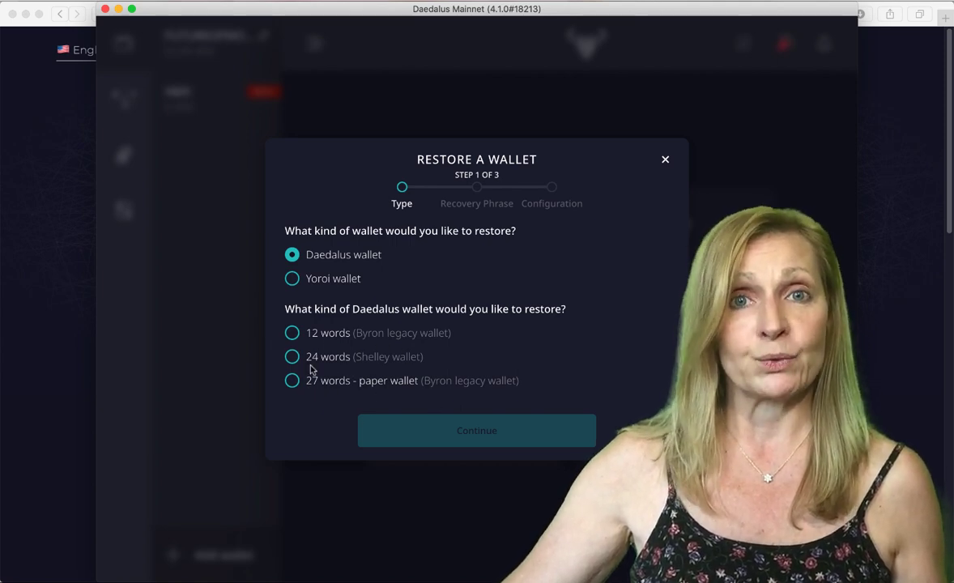
click(665, 160)
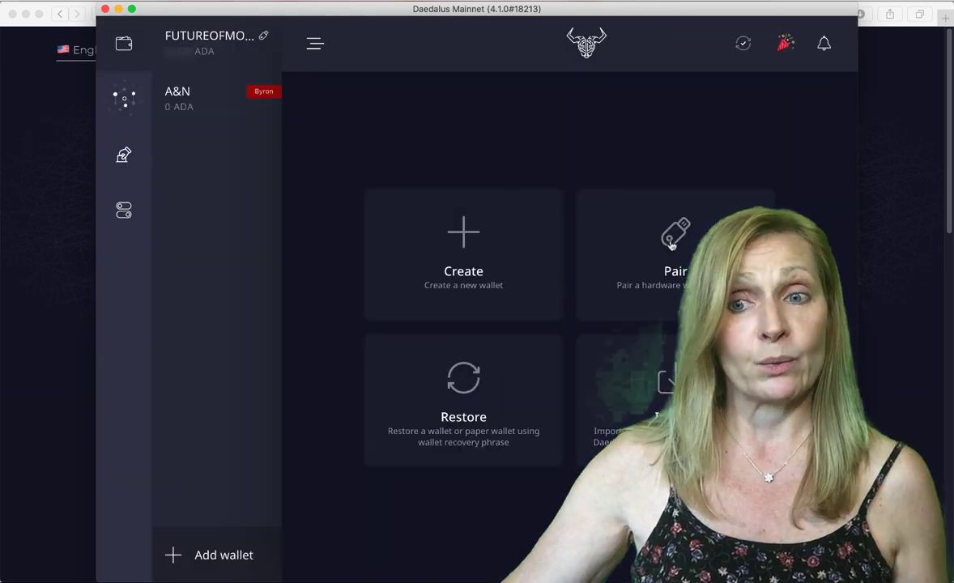
click(672, 245)
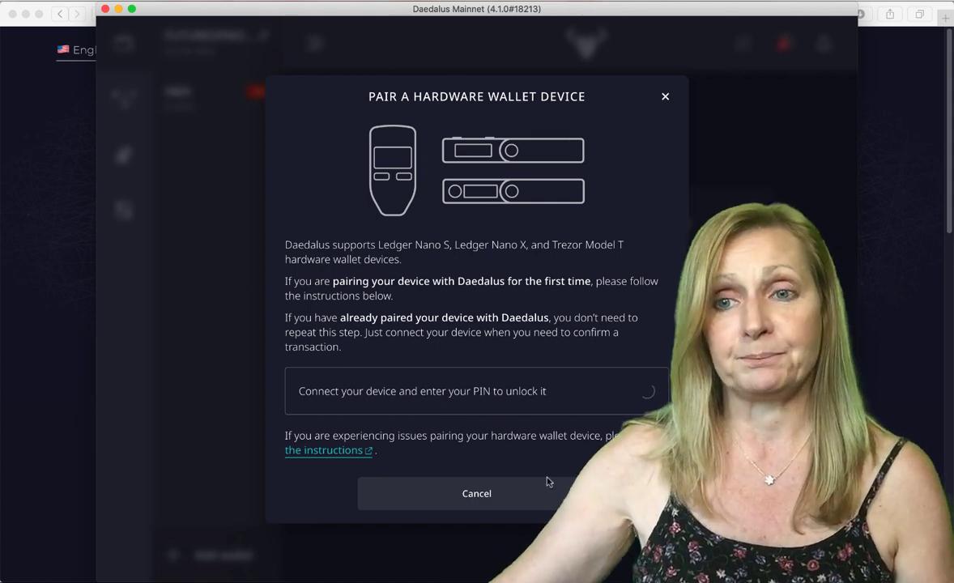
click(535, 492)
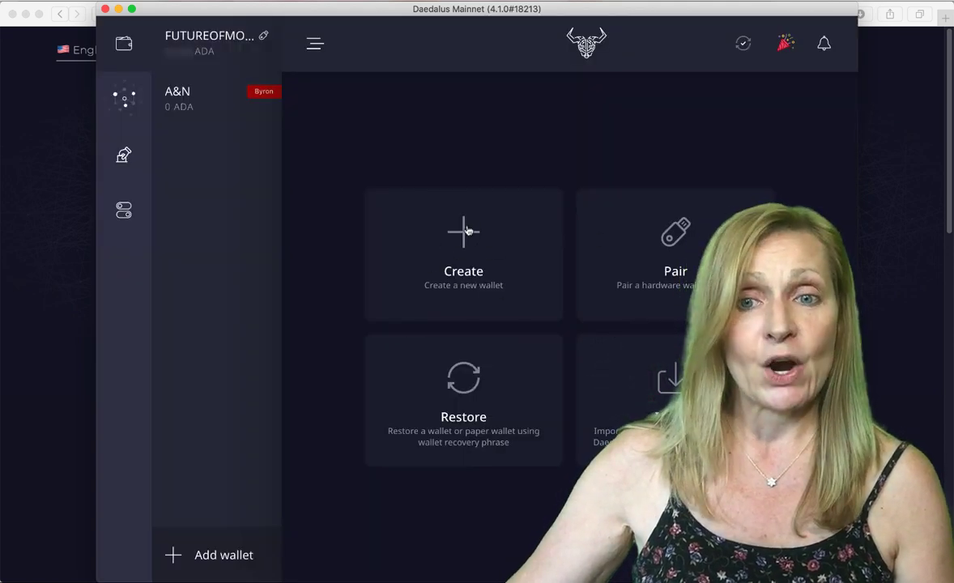
Step: Begin creating a new wallet and name it Crypto Corner
click(454, 239)
click(296, 210)
text(Crypto Corner)
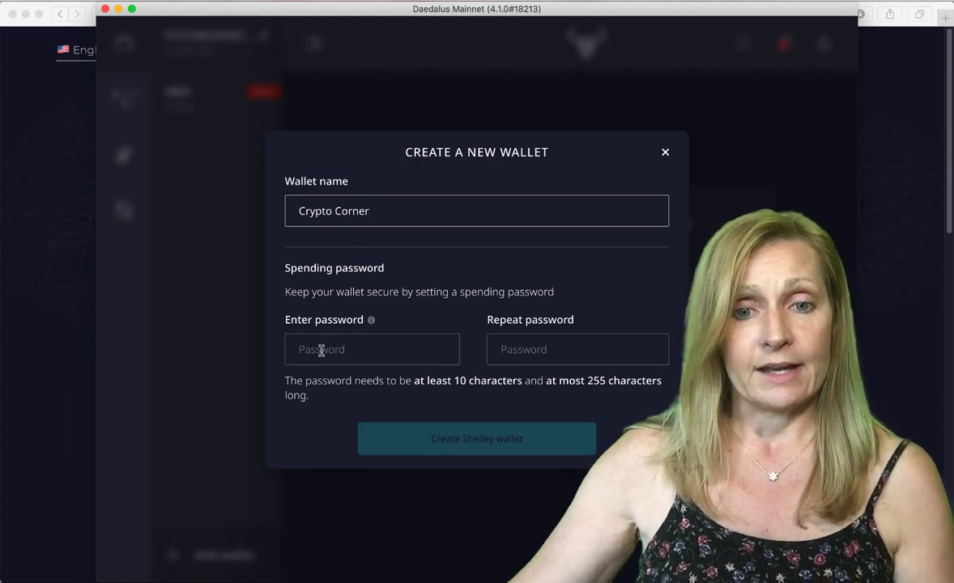
Step: Enter and repeat the spending password for the new wallet and submit it as a Shelley wallet
click(320, 350)
text(****)
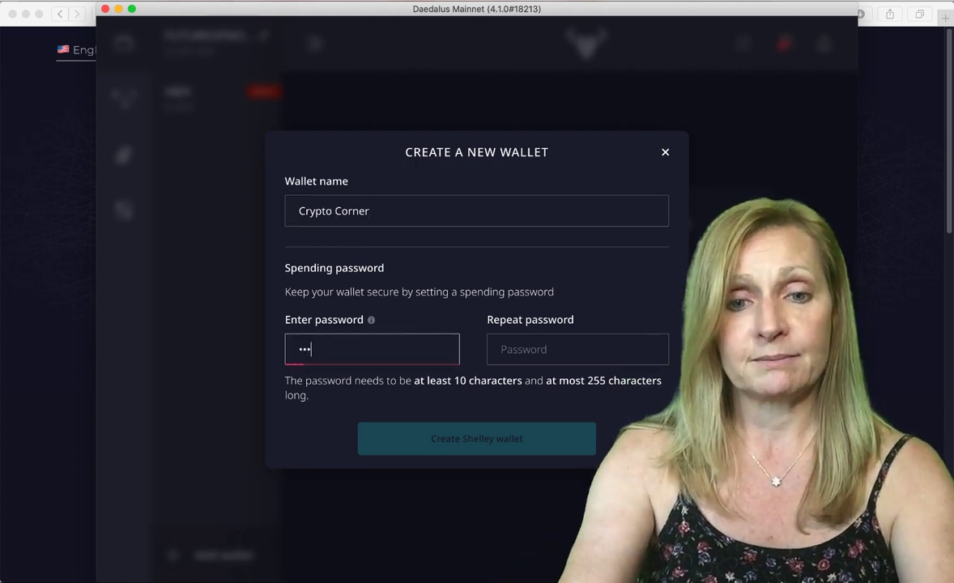
text(**)
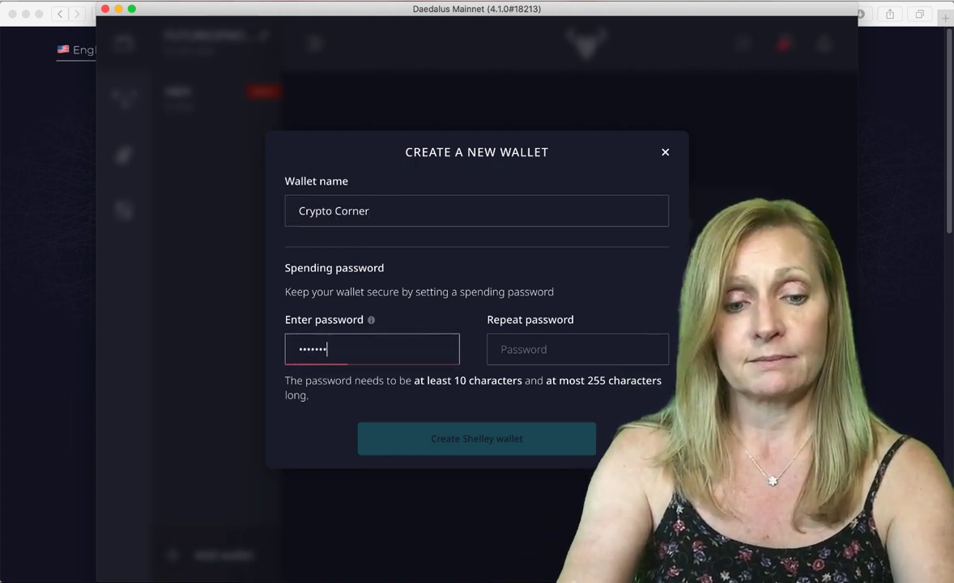
text(****)
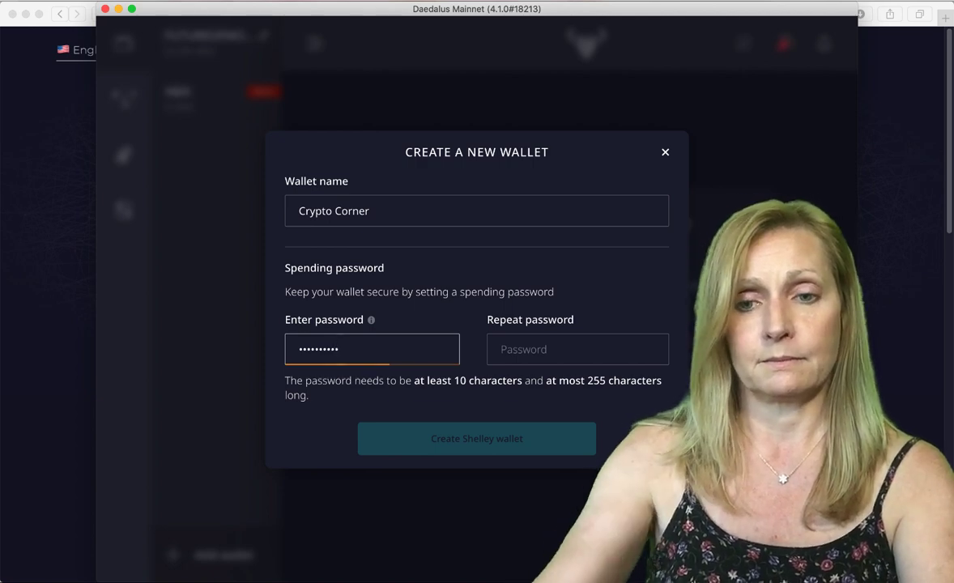
key(Tab)
text(******)
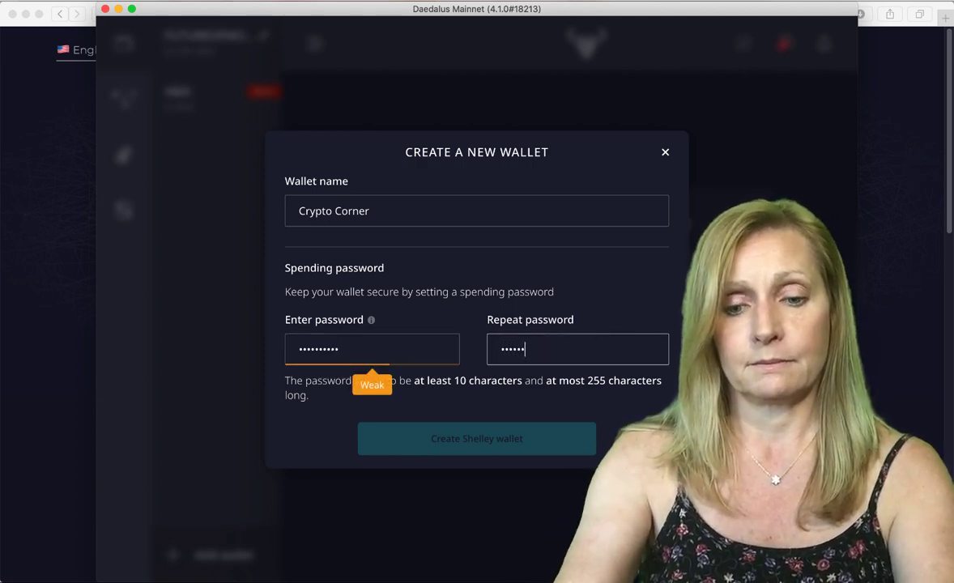
text(****)
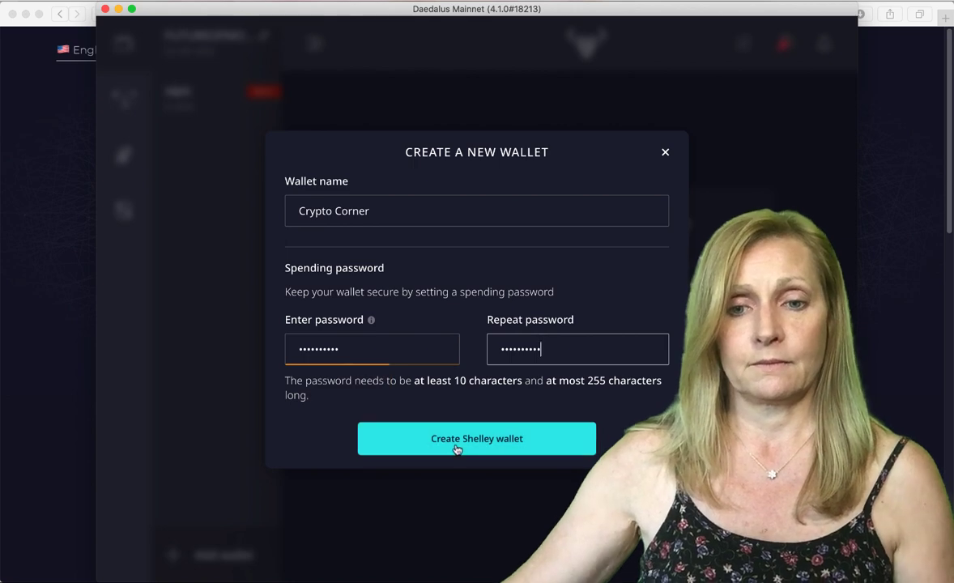
click(456, 448)
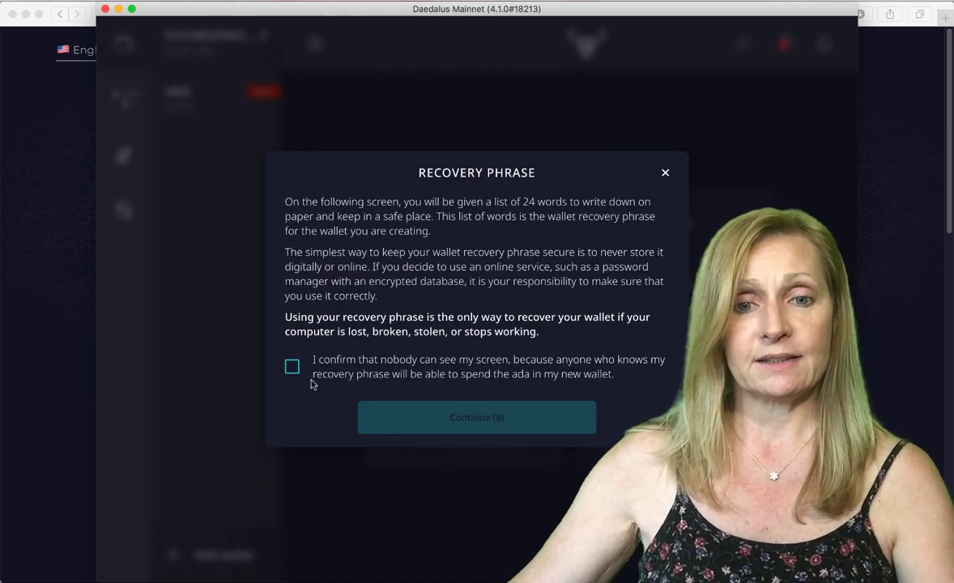
Step: Confirm that nobody can see the screen, acknowledge writing down the recovery phrase, and abandon the wallet creation at phrase verification
click(291, 369)
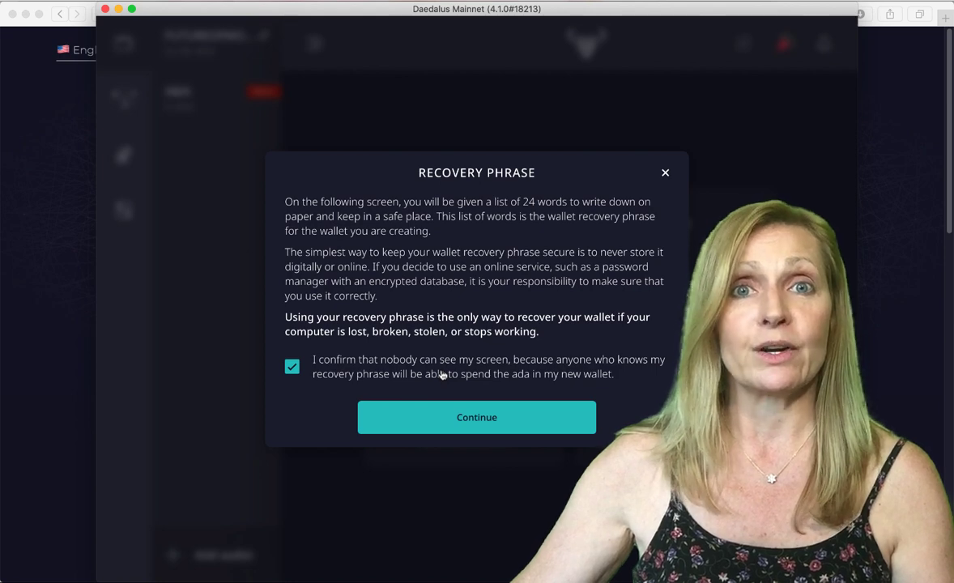
click(463, 418)
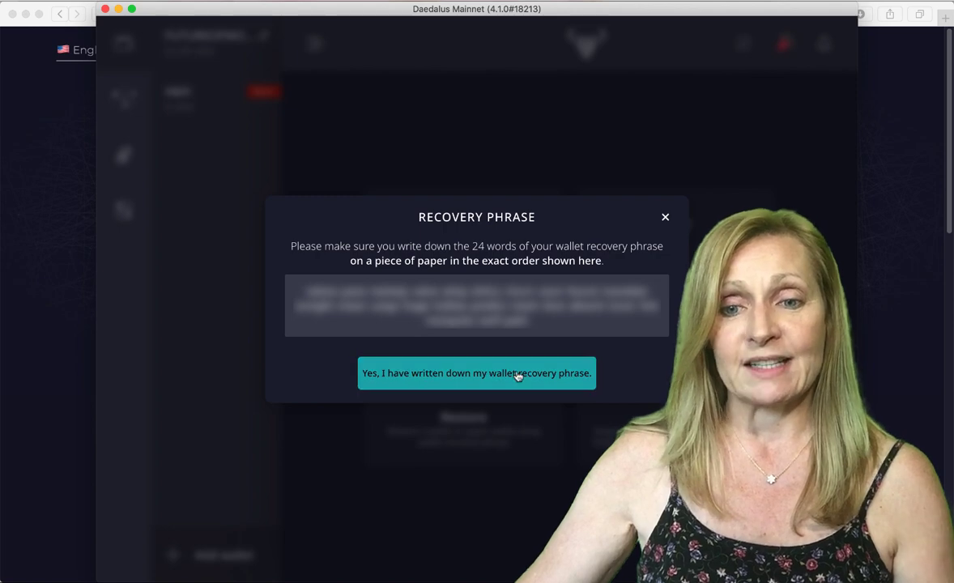
click(519, 375)
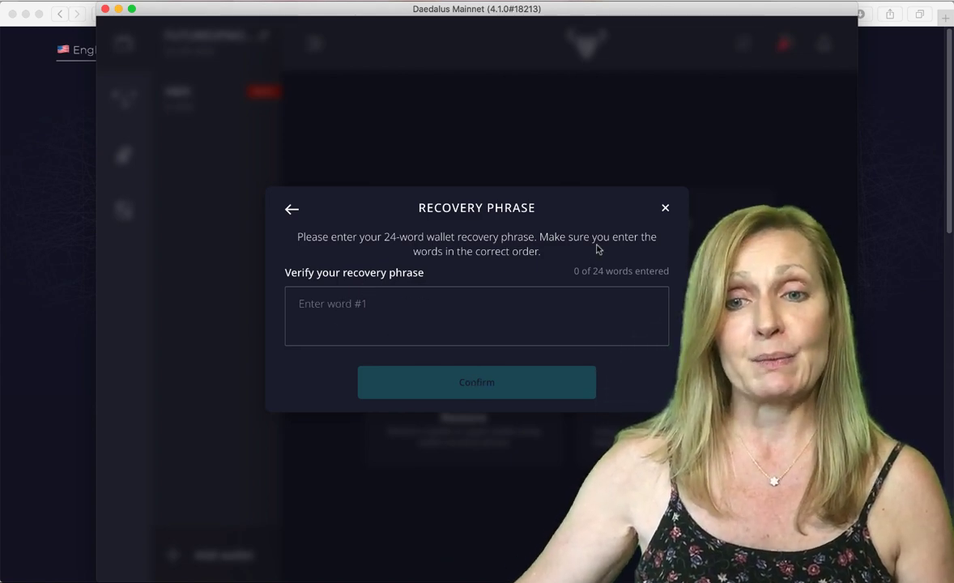
click(666, 209)
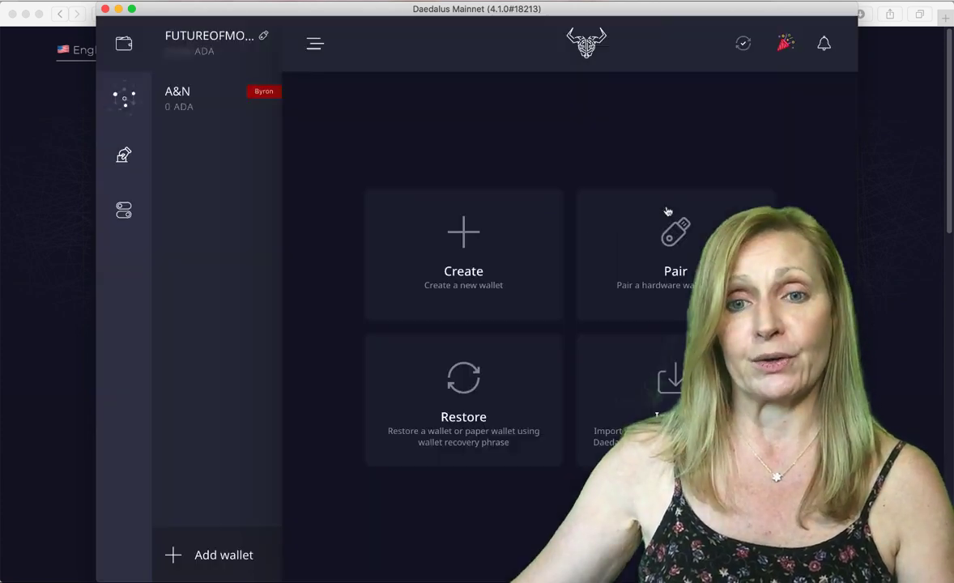
Step: View the FUTUREOFMONEY wallet's receiving addresses and return to its summary
click(197, 47)
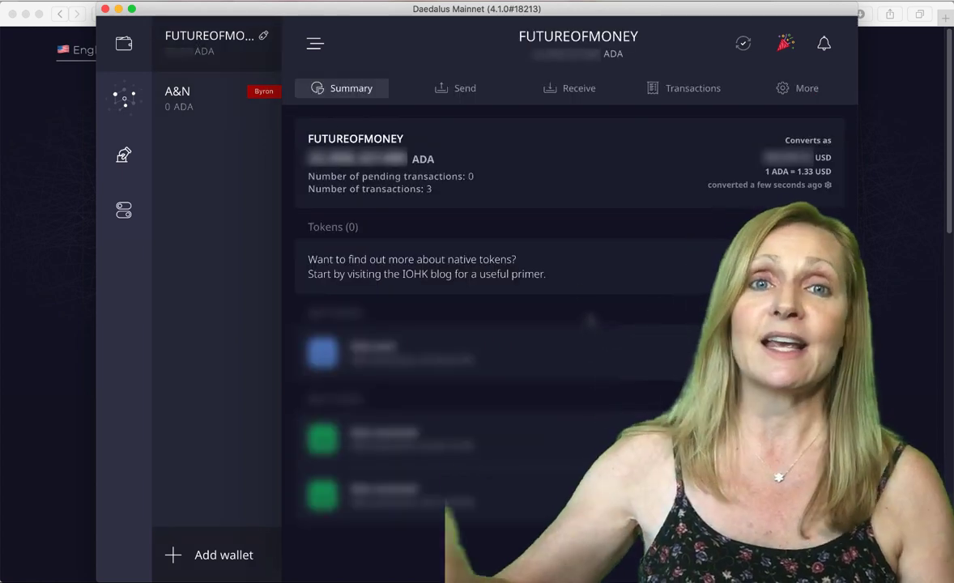
click(565, 90)
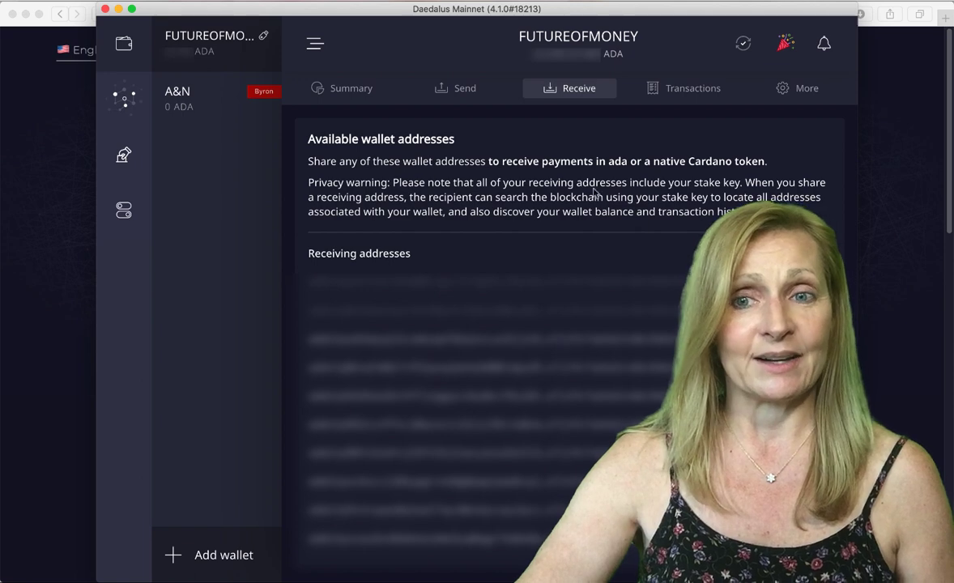
click(362, 89)
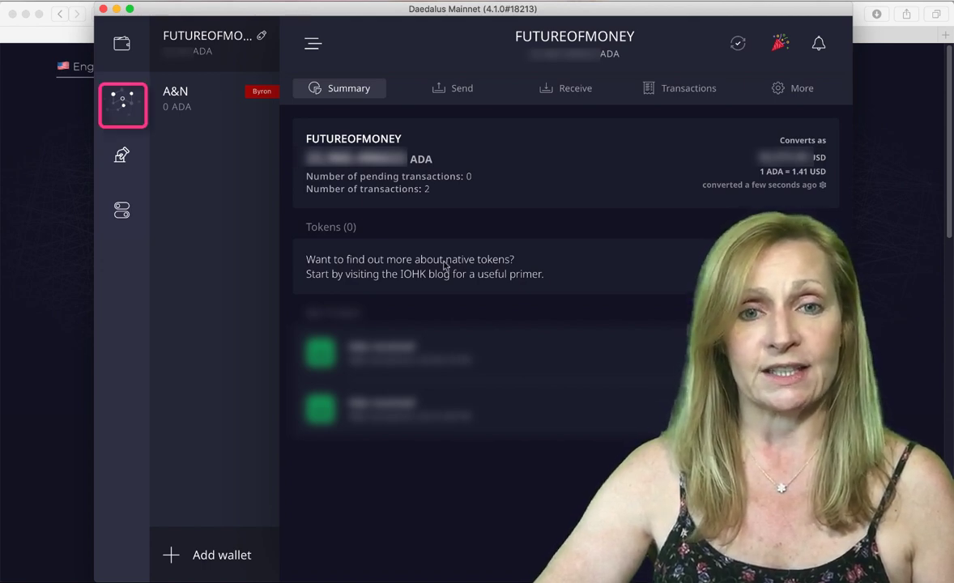
Step: Start delegating from the delegation center with FUTUREOFMONEY as the wallet and proceed to the stake pool selection
click(120, 102)
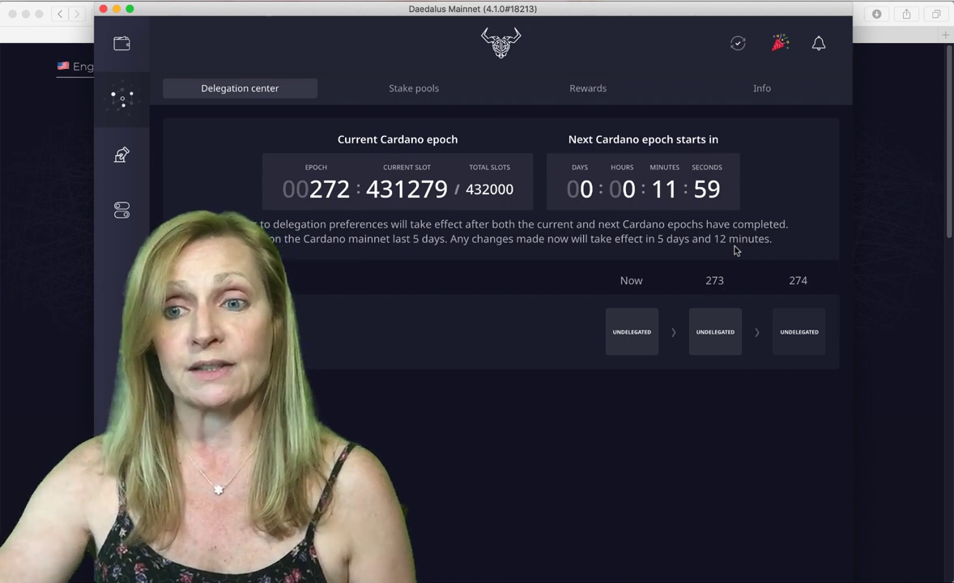
mouse_move(794, 350)
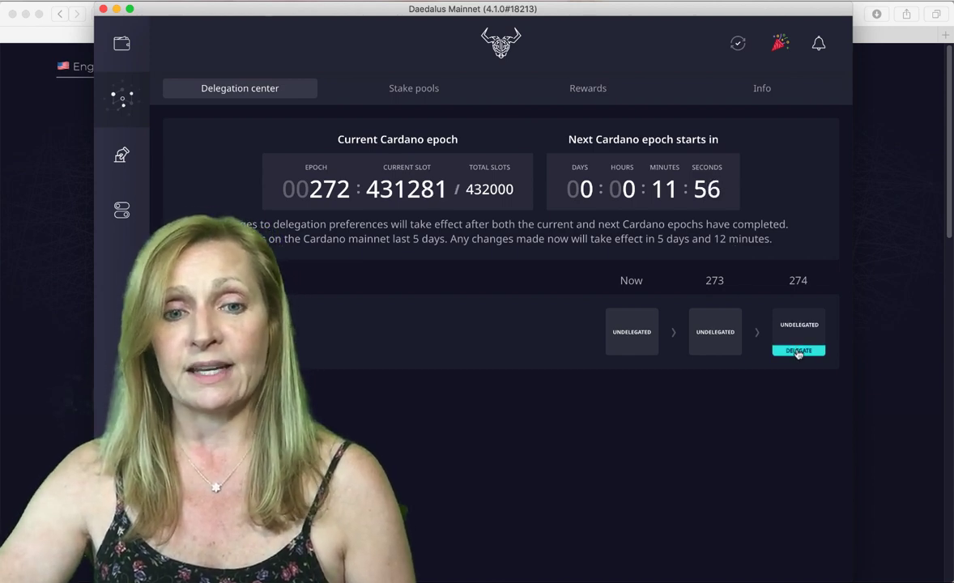
click(797, 351)
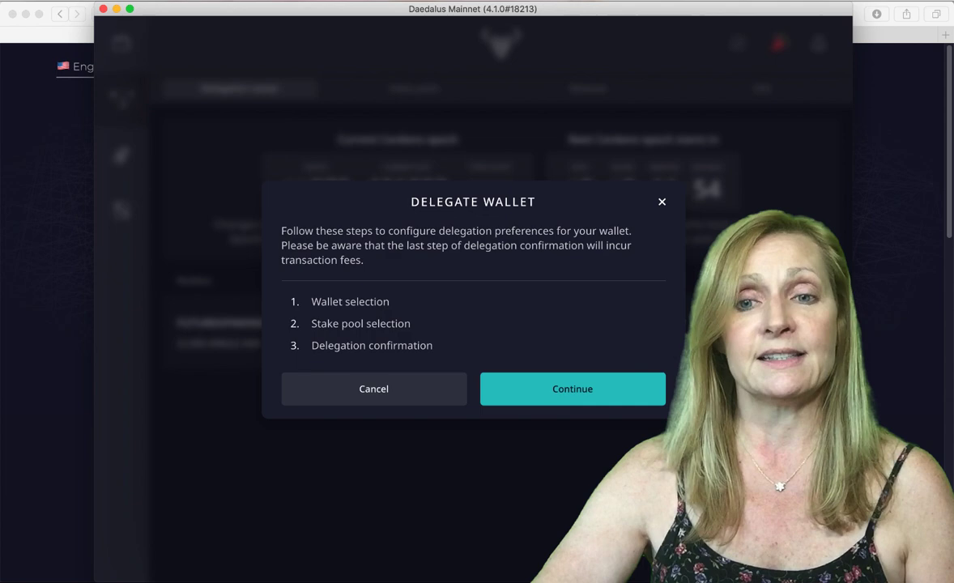
click(560, 391)
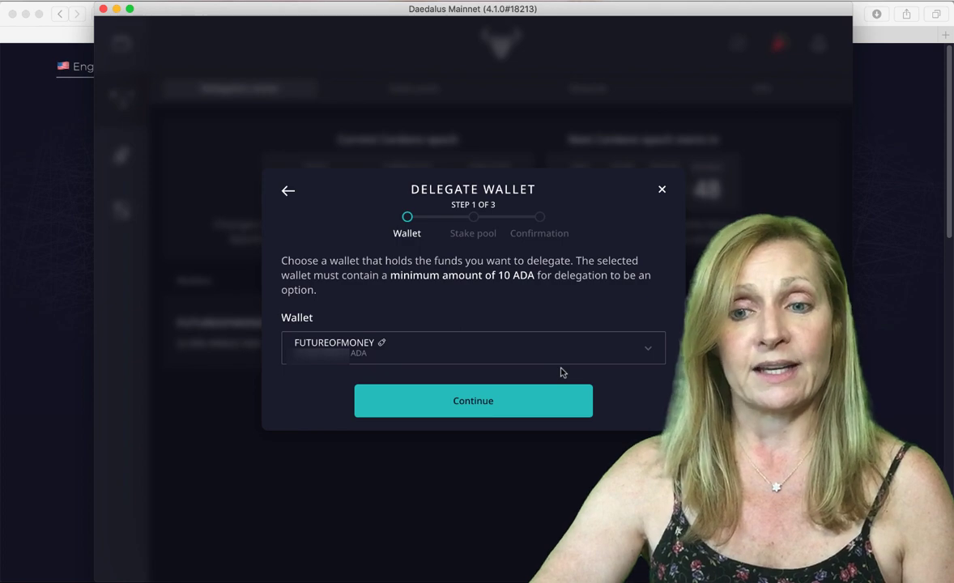
click(541, 404)
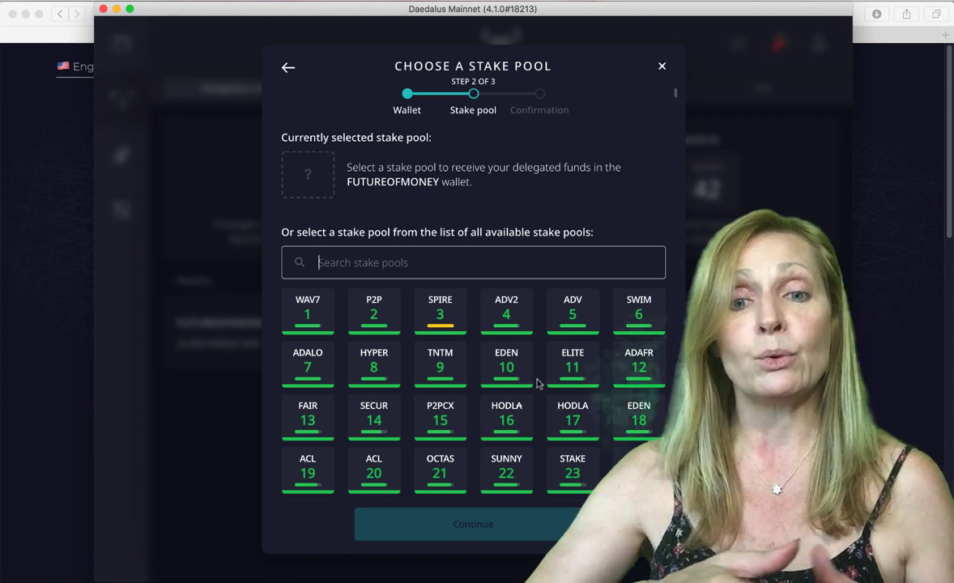
Step: Examine the saturation, pool margin, pledge and cost details of the ADV2, BIRD and ADAGE stake pools
mouse_move(533, 382)
mouse_move(514, 318)
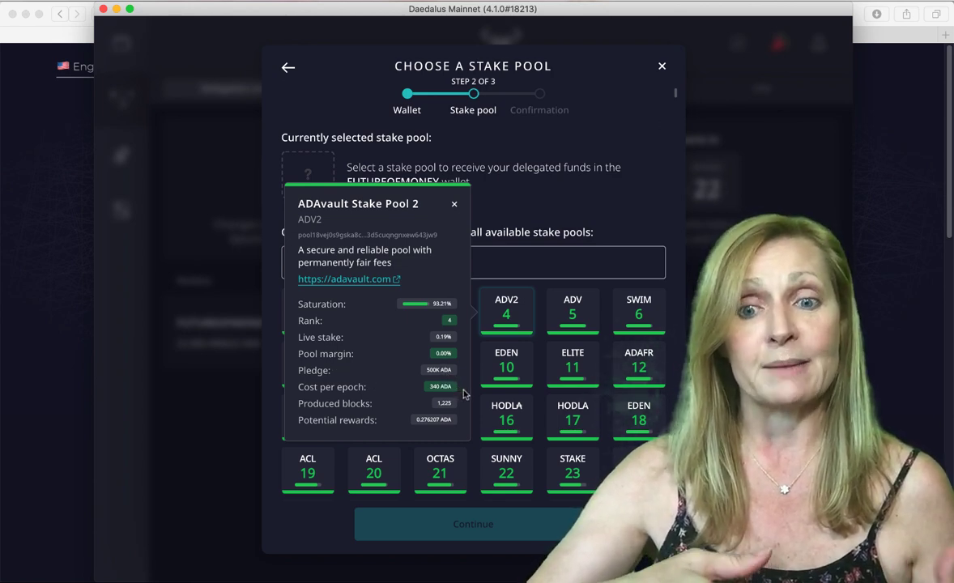
scroll(507, 400, down, 3)
click(506, 397)
scroll(506, 399, down, 10)
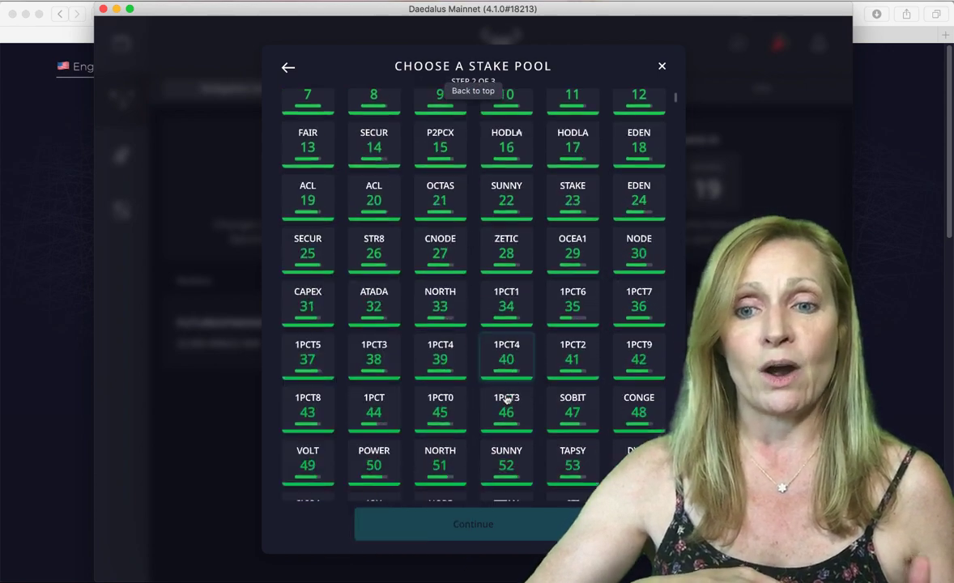
scroll(507, 399, down, 5)
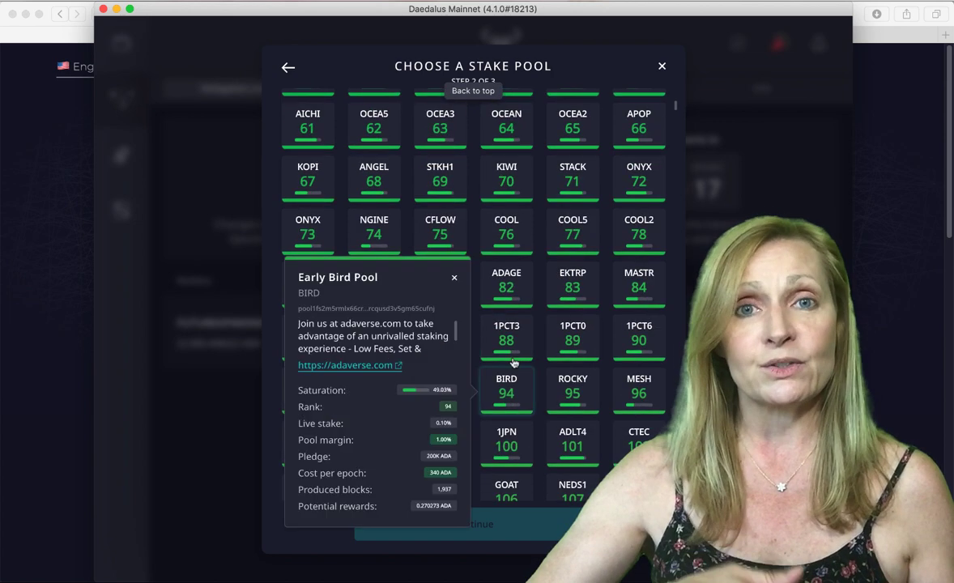
click(512, 294)
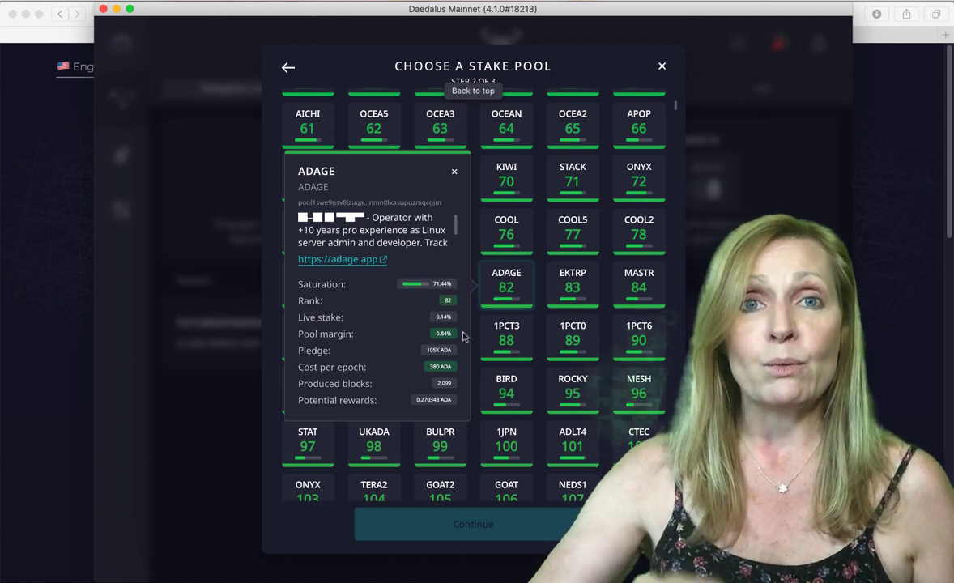
click(538, 343)
Step: Compare the saturation and other details of the lower-ranked NDE, CRDN1, MS5 and SMAUG stake pools
scroll(539, 345, down, 3)
scroll(539, 347, down, 5)
scroll(540, 347, down, 2)
scroll(539, 347, down, 1)
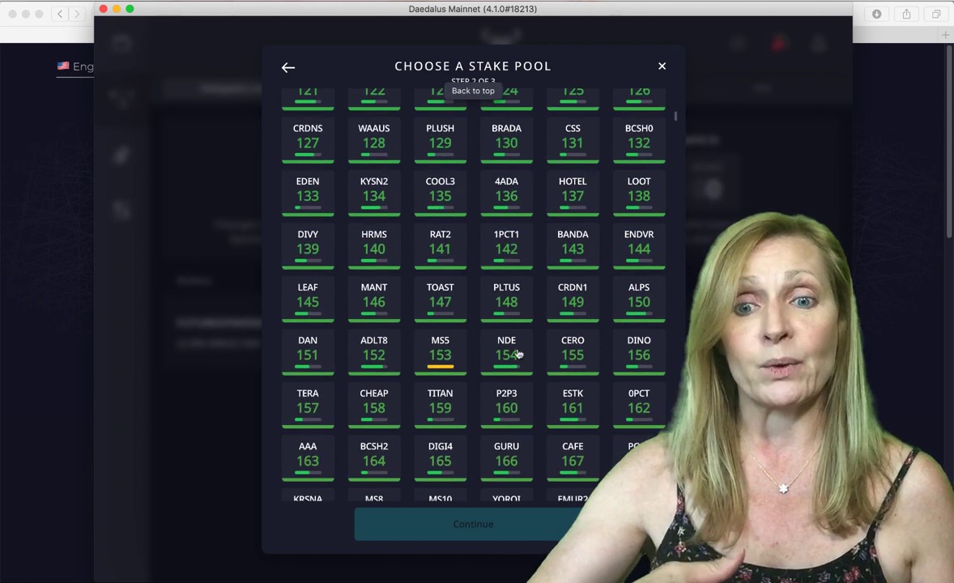
mouse_move(507, 350)
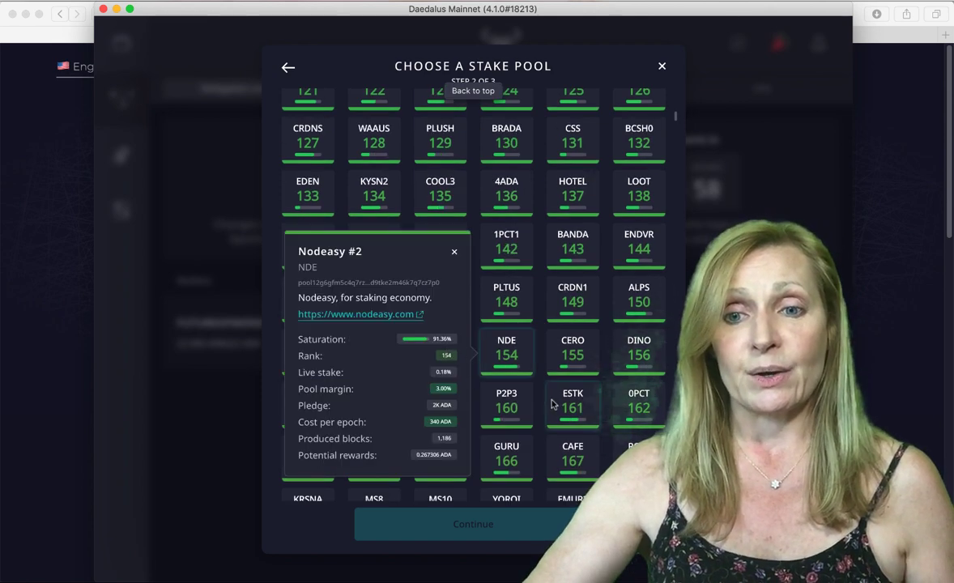
mouse_move(566, 300)
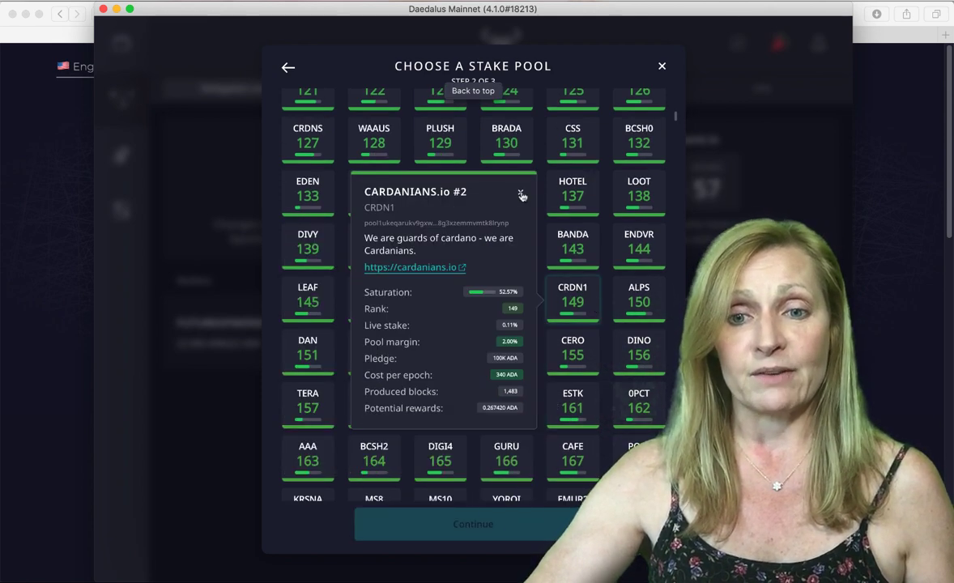
mouse_move(446, 355)
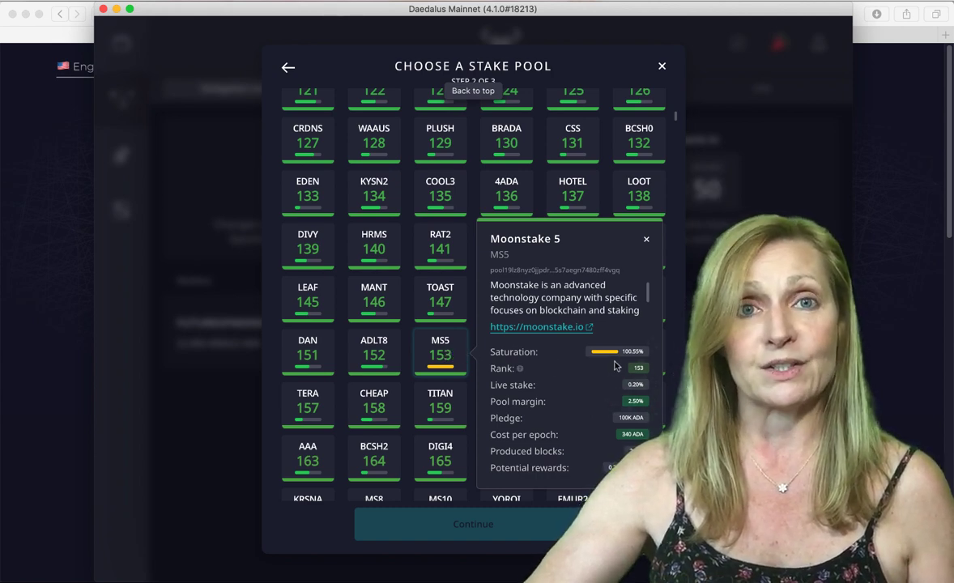
click(645, 240)
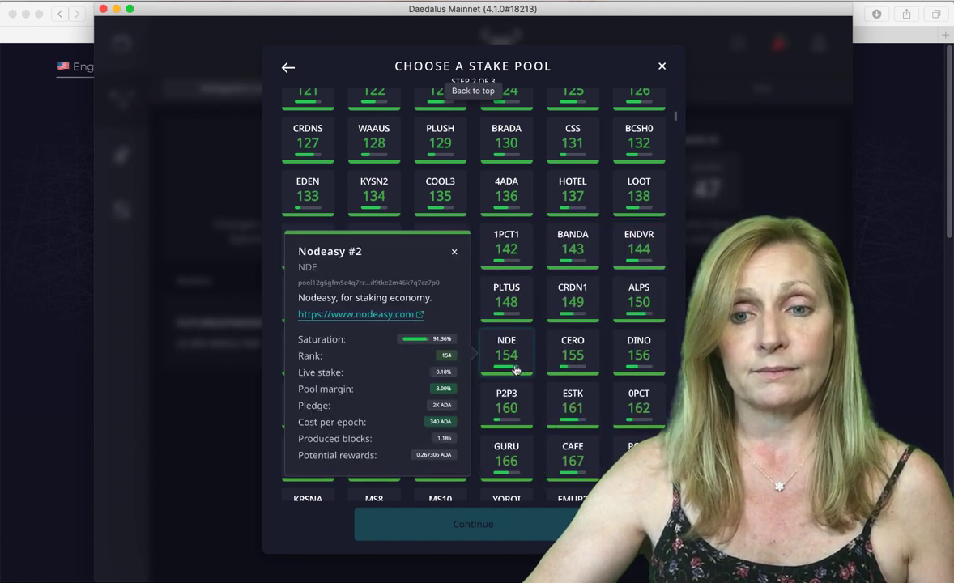
scroll(518, 369, down, 3)
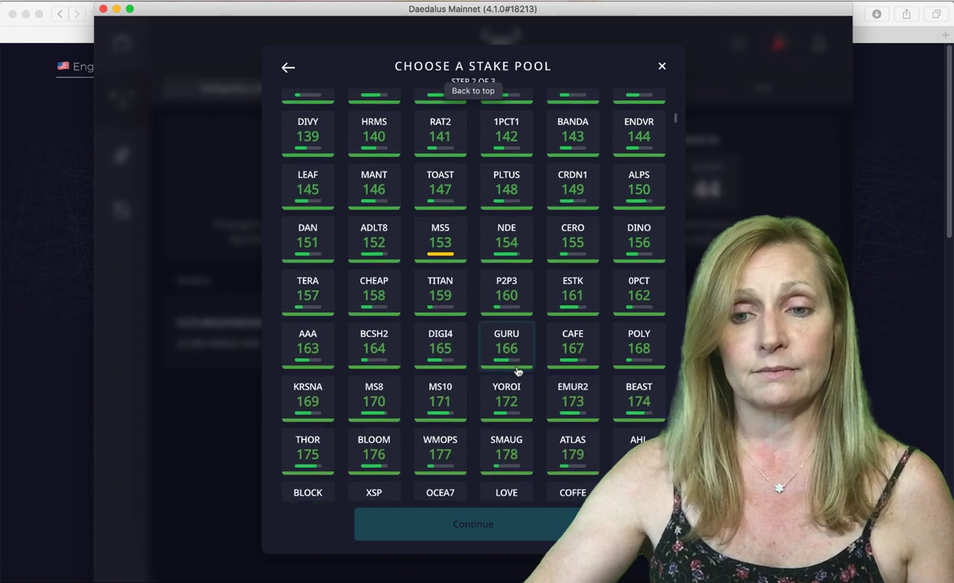
scroll(517, 370, down, 2)
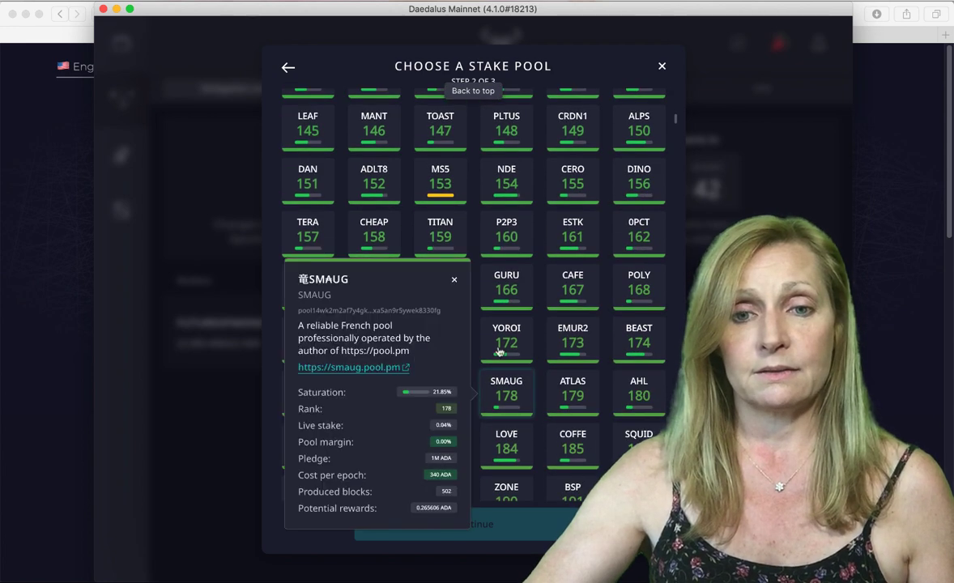
click(454, 279)
mouse_move(445, 327)
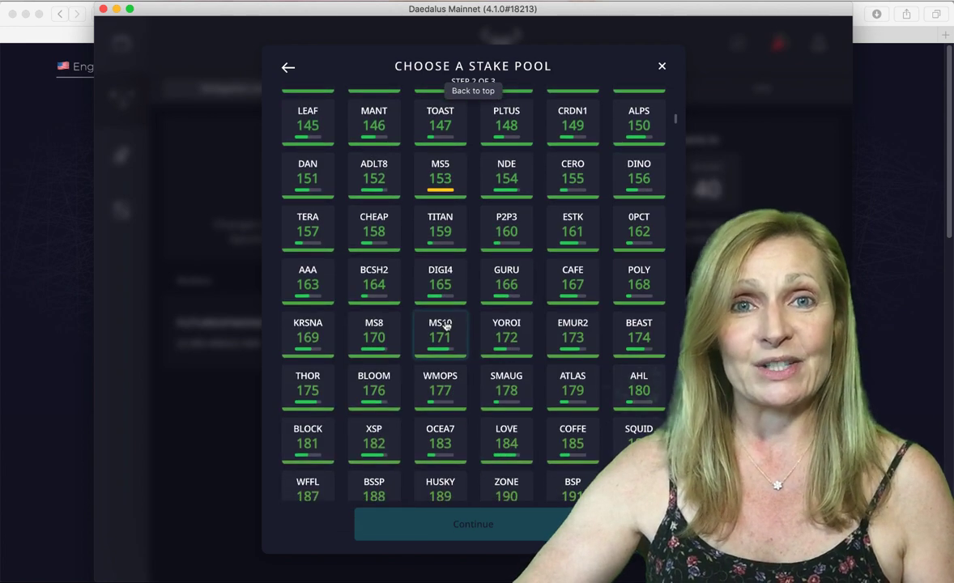
Step: Search the stake pools for "adau" and select the ADAU Cardano Universe pool for the FUTUREOFMONEY wallet
scroll(446, 328, up, 15)
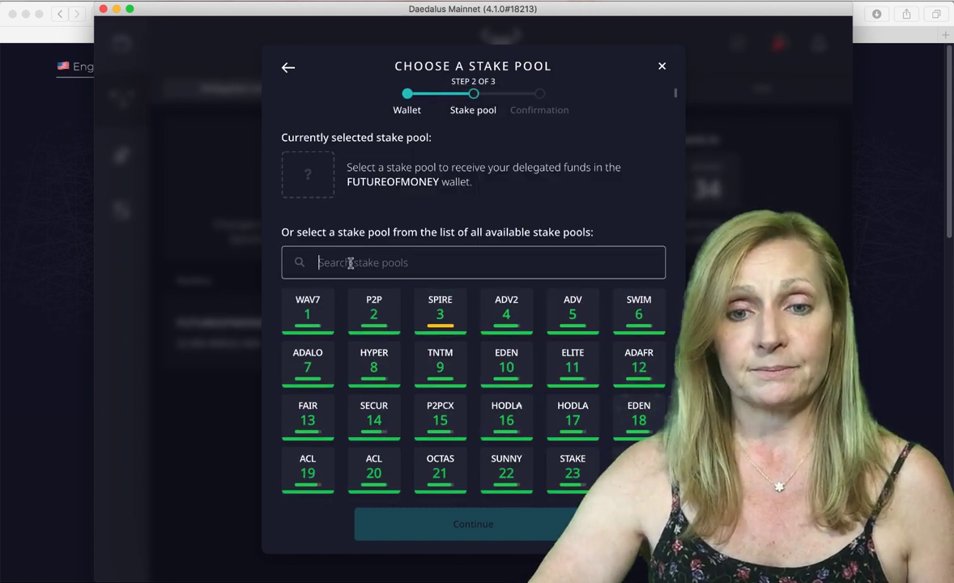
text(ada)
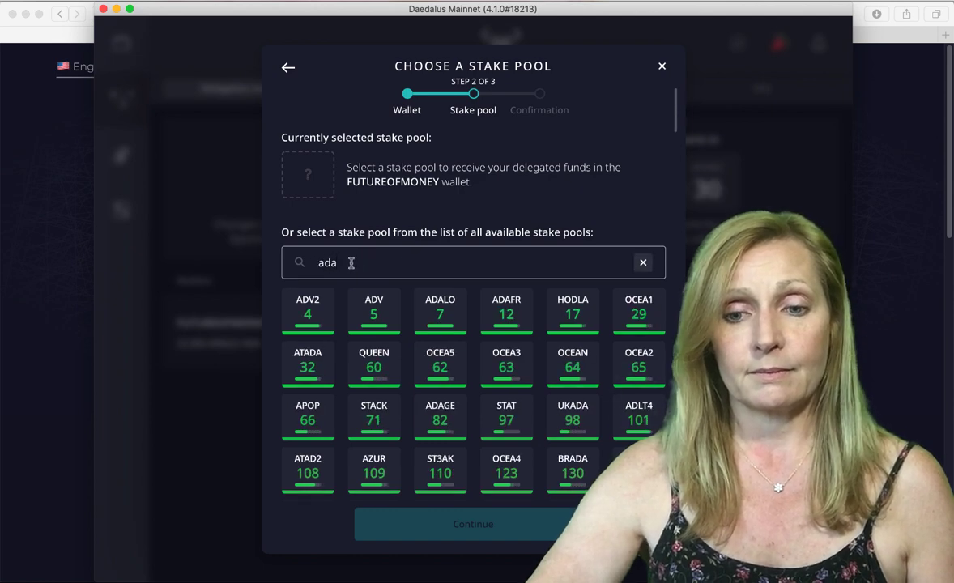
text(u)
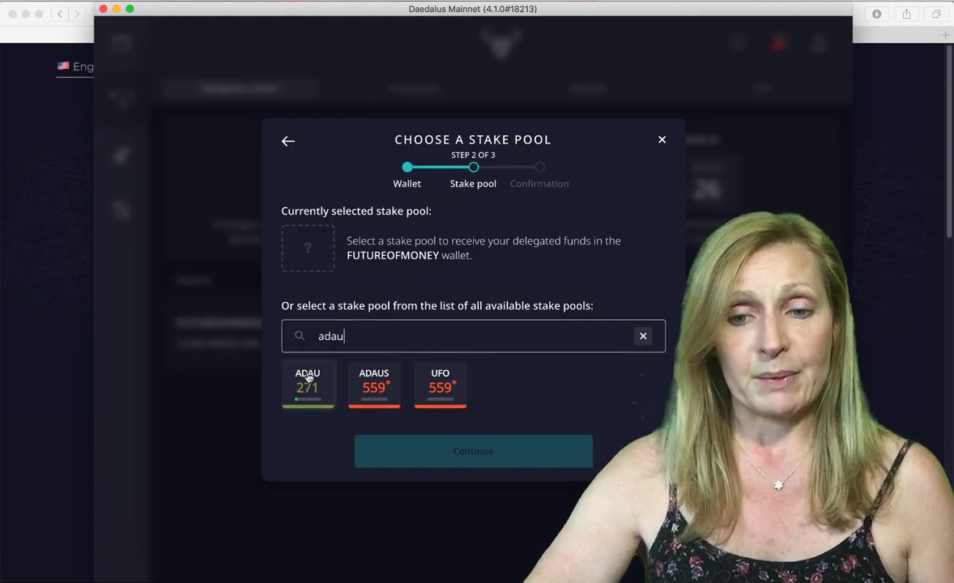
mouse_move(309, 386)
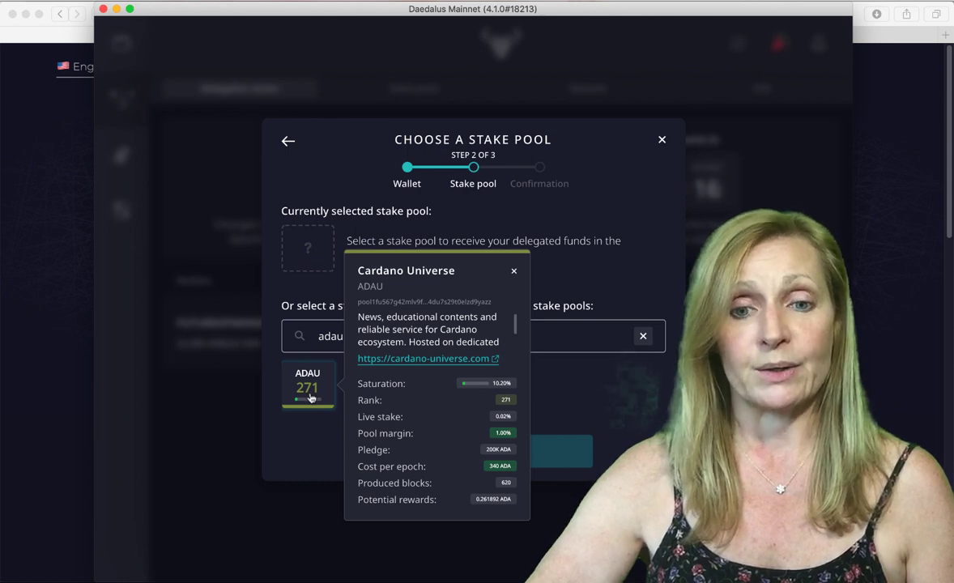
click(310, 396)
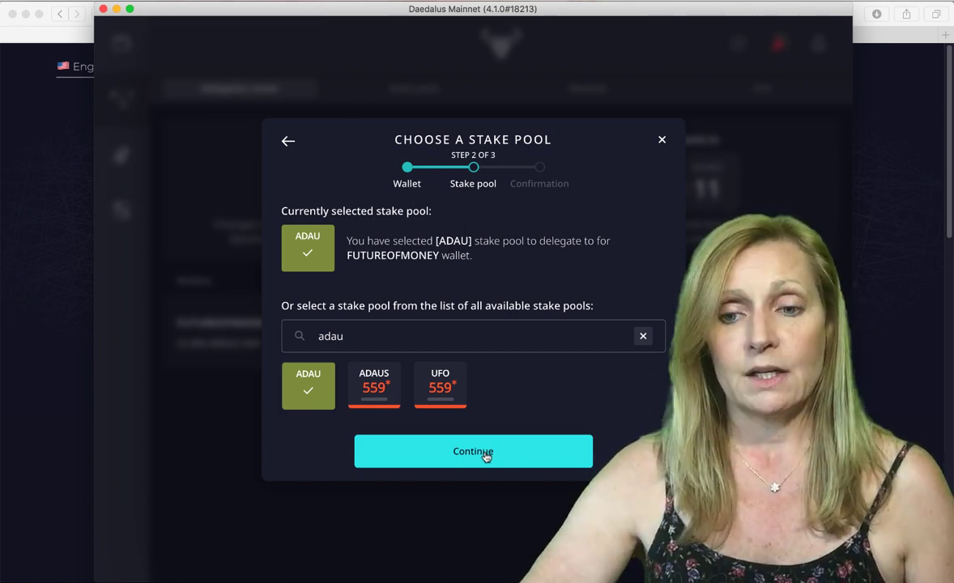
Step: Proceed to the confirmation, confirm delegating FUTUREOFMONEY to the ADAU stake pool, and dismiss the completion notice
click(486, 457)
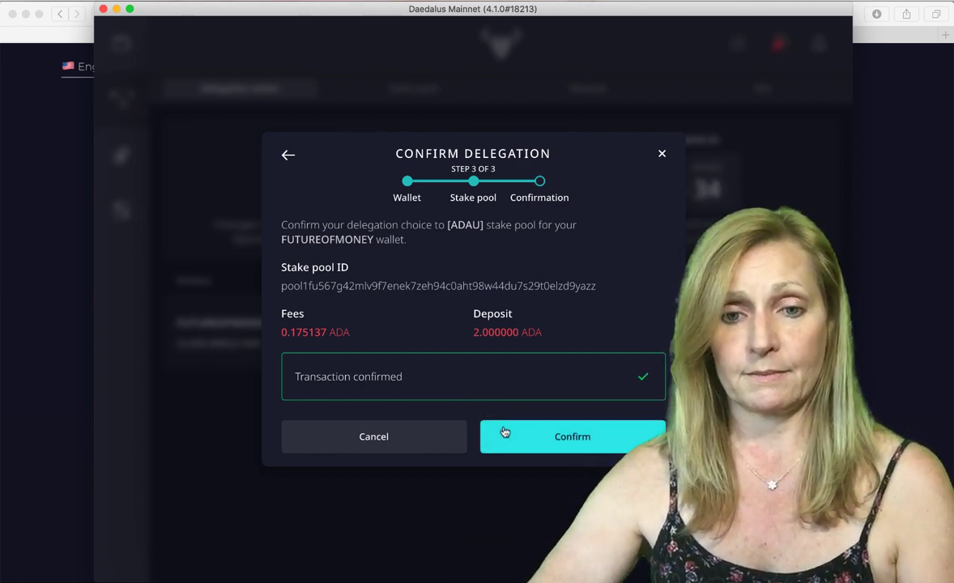
click(551, 440)
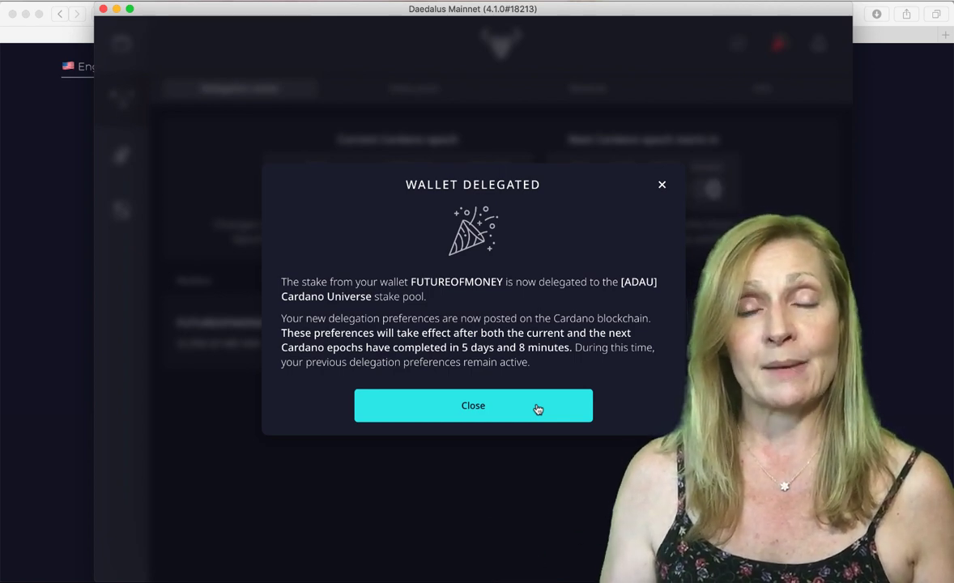
click(537, 410)
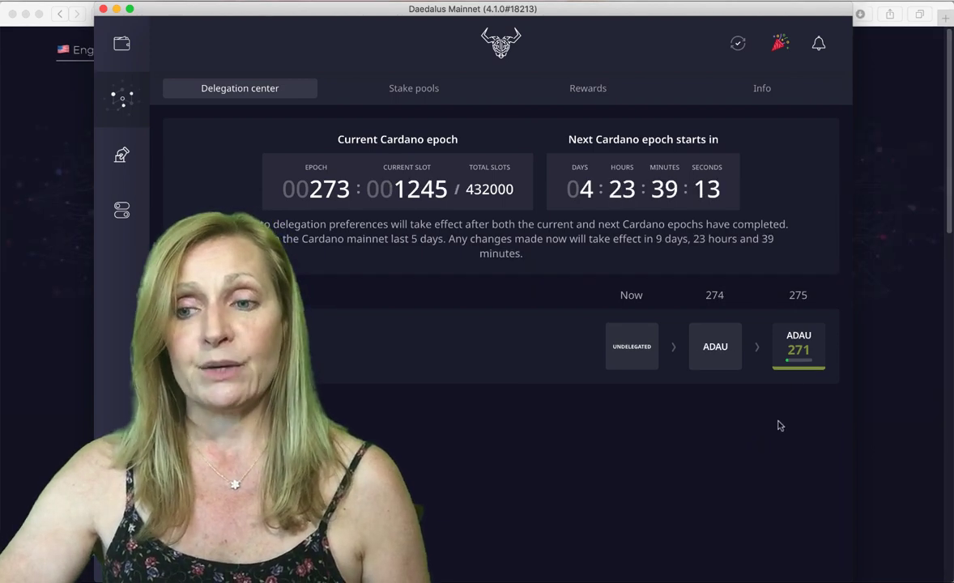
Step: Start redelegating from the wallet's ADAU entry for epoch 275, keep FUTUREOFMONEY as the wallet, and proceed to the stake pool selection
mouse_move(800, 361)
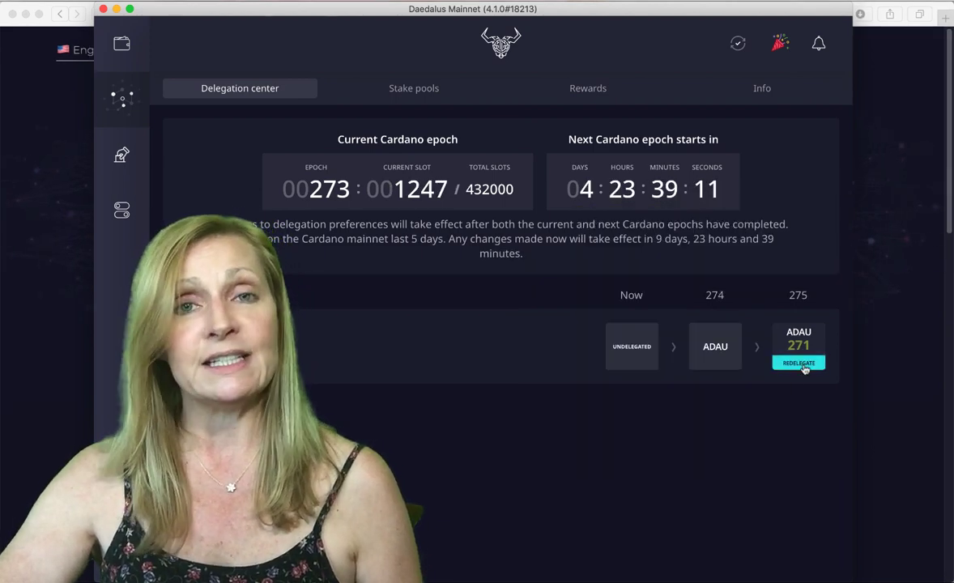
click(800, 364)
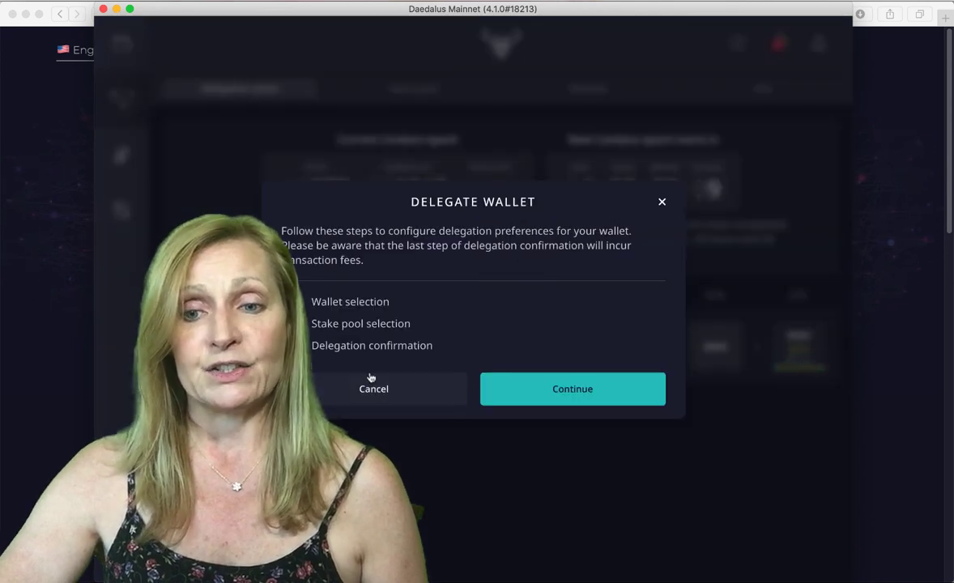
click(548, 389)
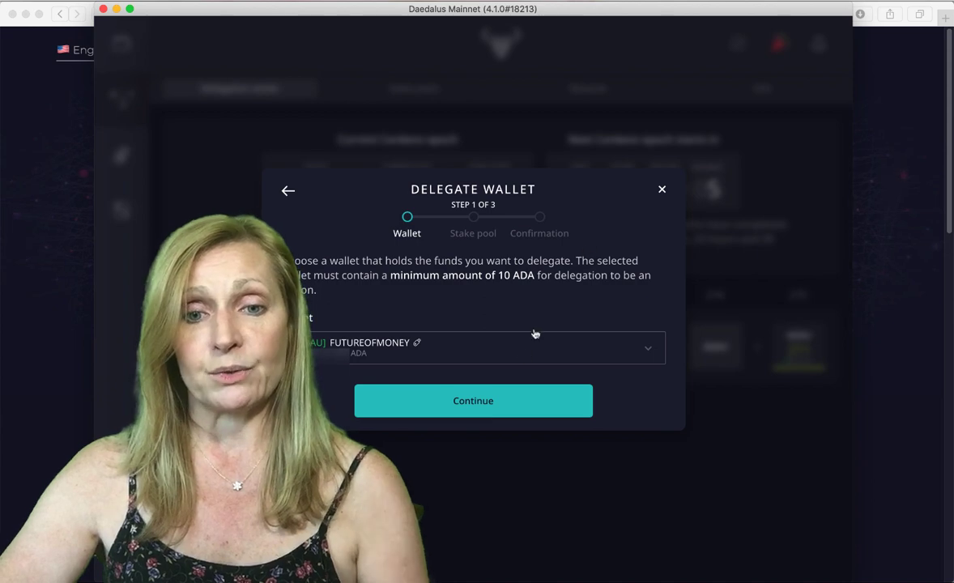
click(525, 410)
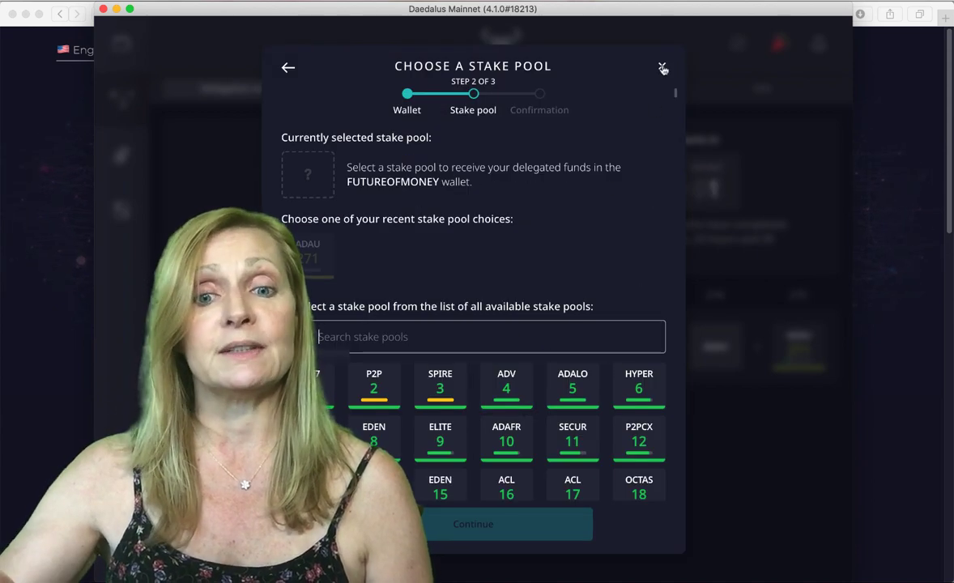